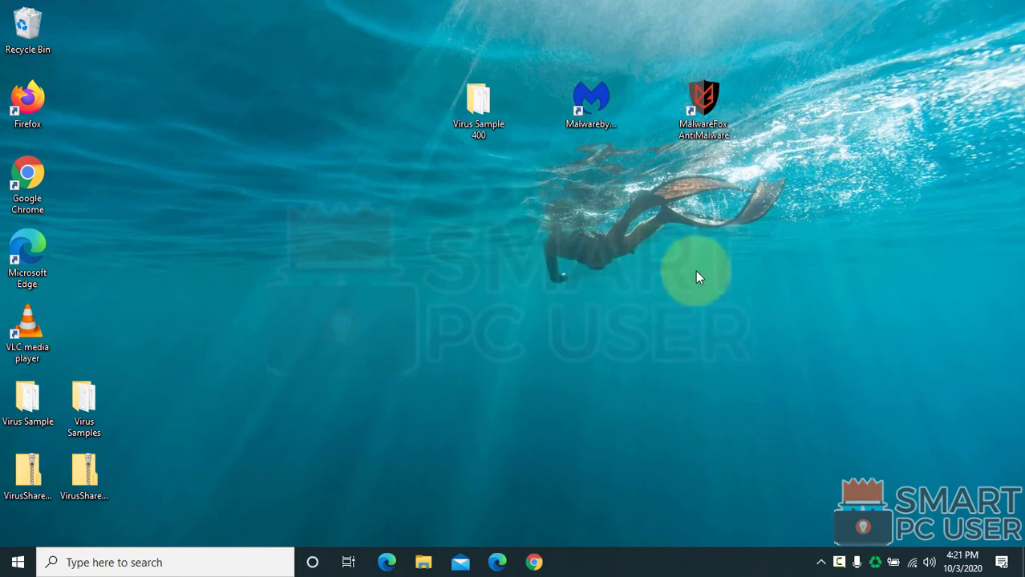
Select the Malwarebytes and MalwareFox AntiMalware desktop shortcuts in turn.
left_click(550, 278)
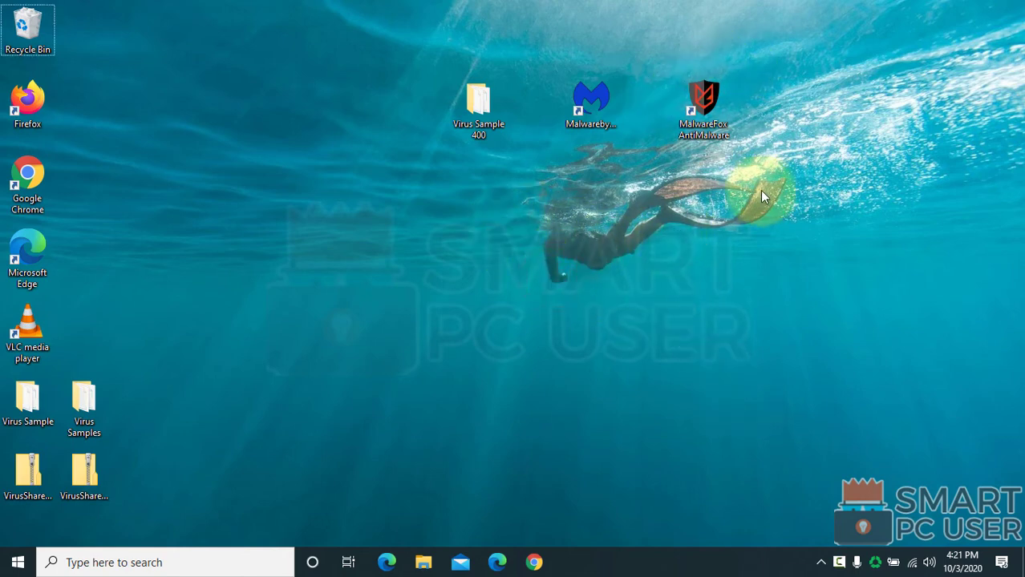
left_click(566, 107)
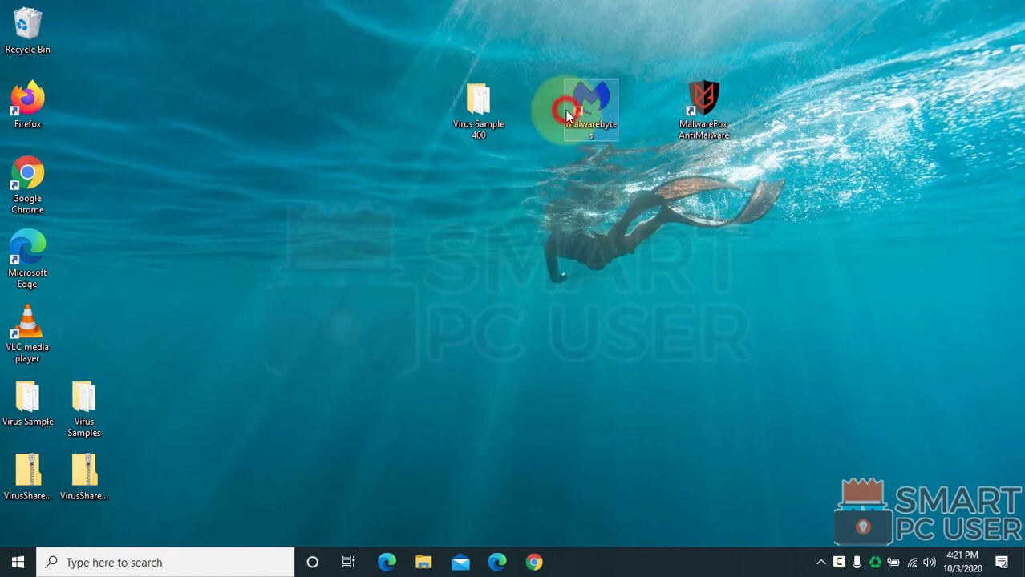
left_click(716, 137)
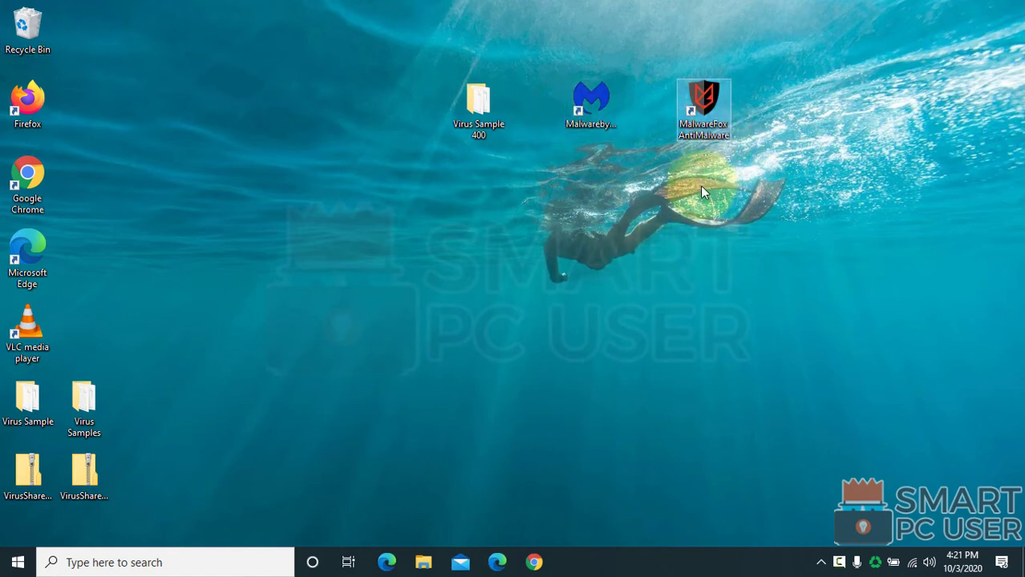
left_click(555, 181)
Box-select the Virus Sample 400 folder, Malwarebytes and MalwareFox icons one at a time.
left_click_drag(423, 57, 511, 195)
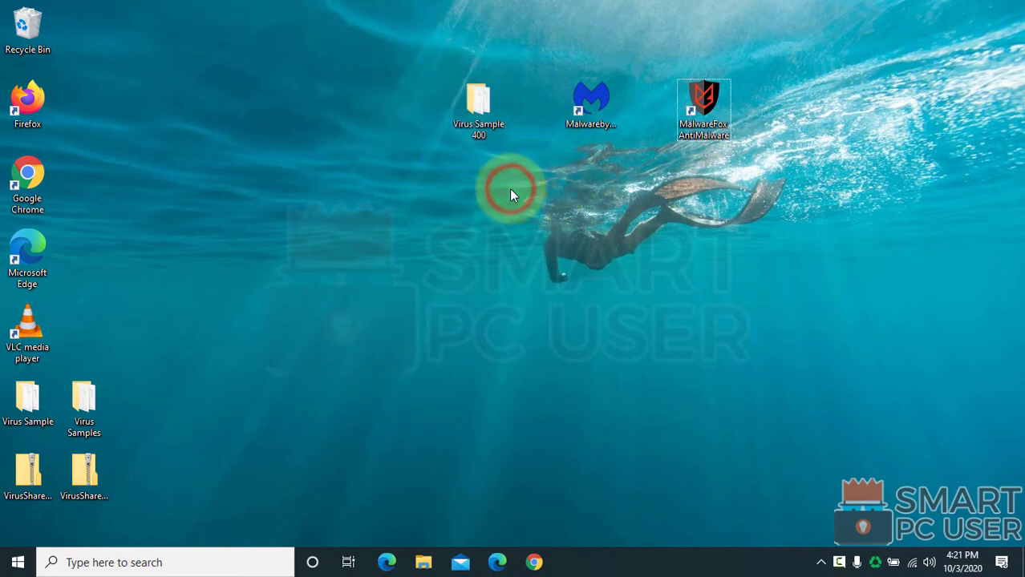
left_click(430, 62)
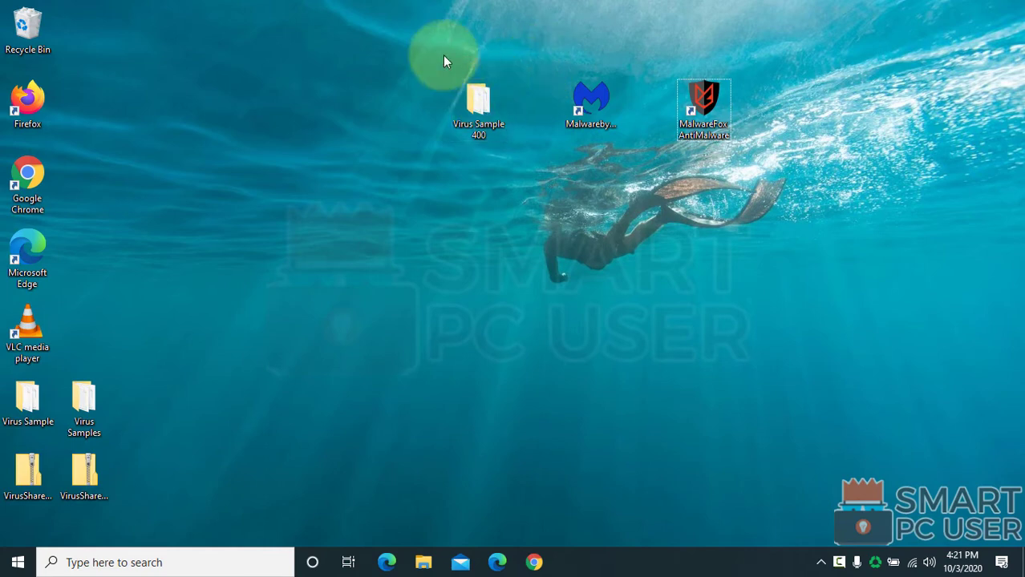
left_click_drag(437, 55, 521, 152)
left_click(584, 172)
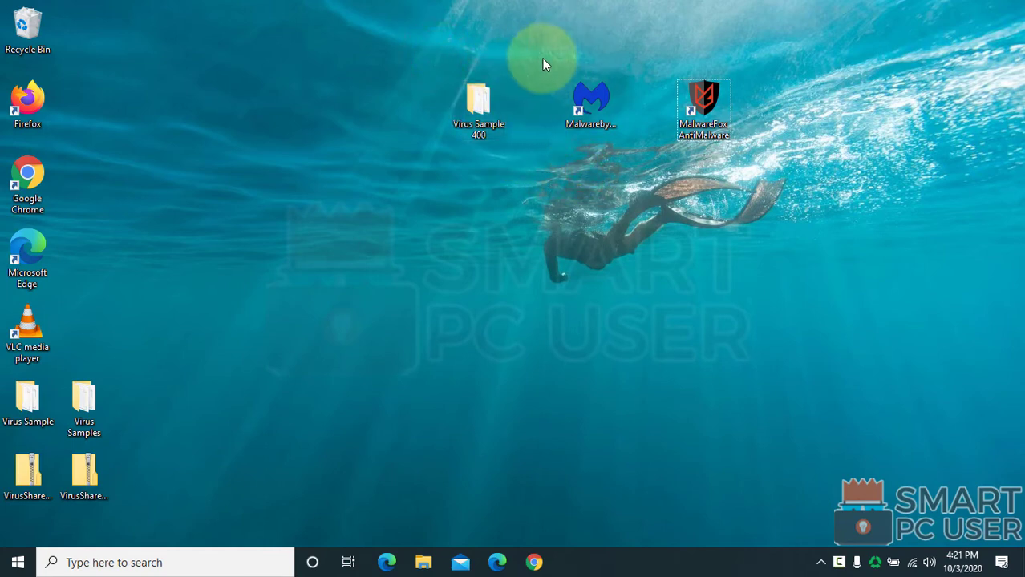
left_click_drag(542, 55, 633, 137)
left_click(627, 163)
left_click_drag(560, 51, 633, 168)
left_click(642, 175)
left_click_drag(562, 67, 624, 168)
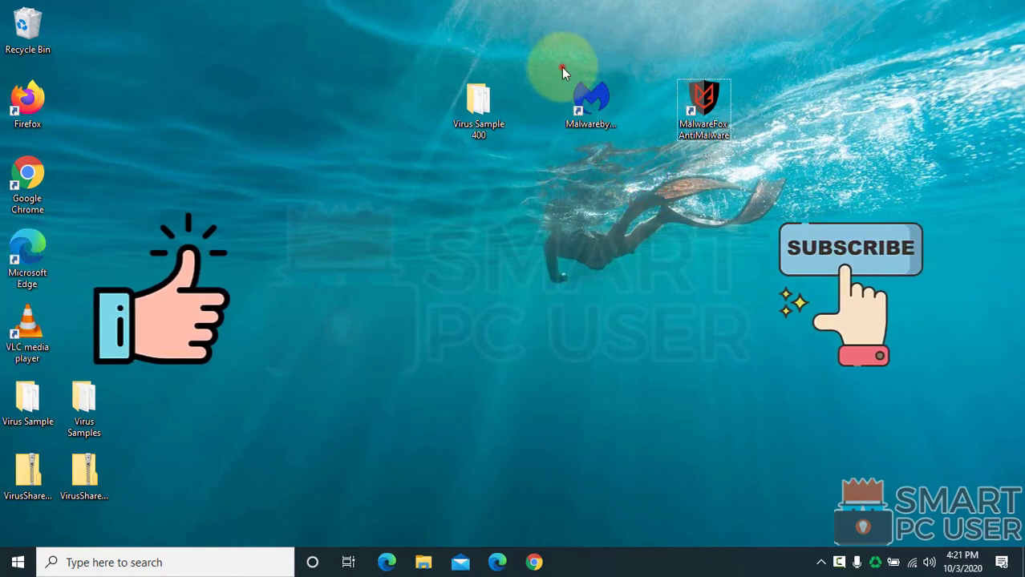
left_click(639, 176)
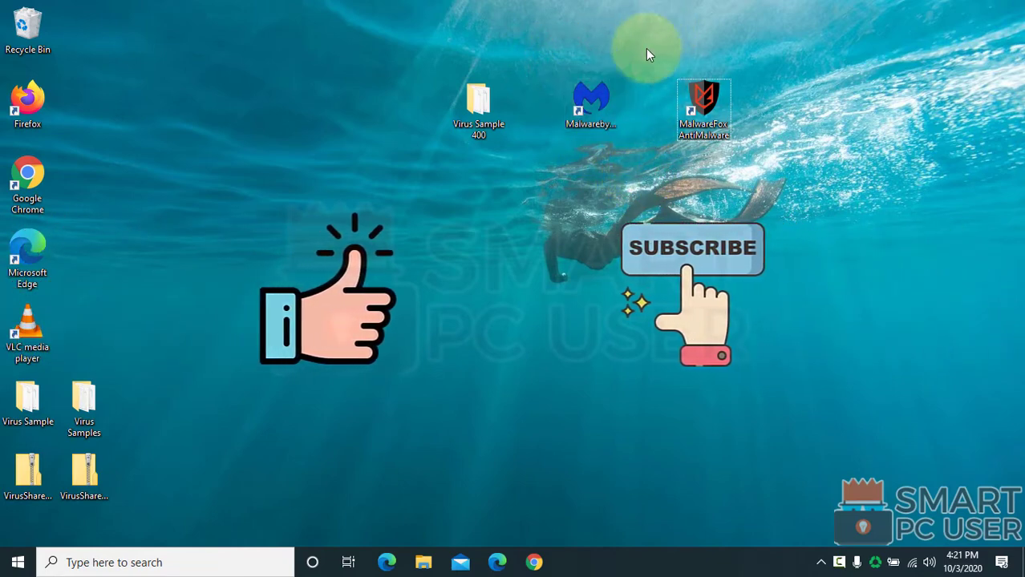
left_click_drag(647, 50, 755, 175)
left_click(693, 206)
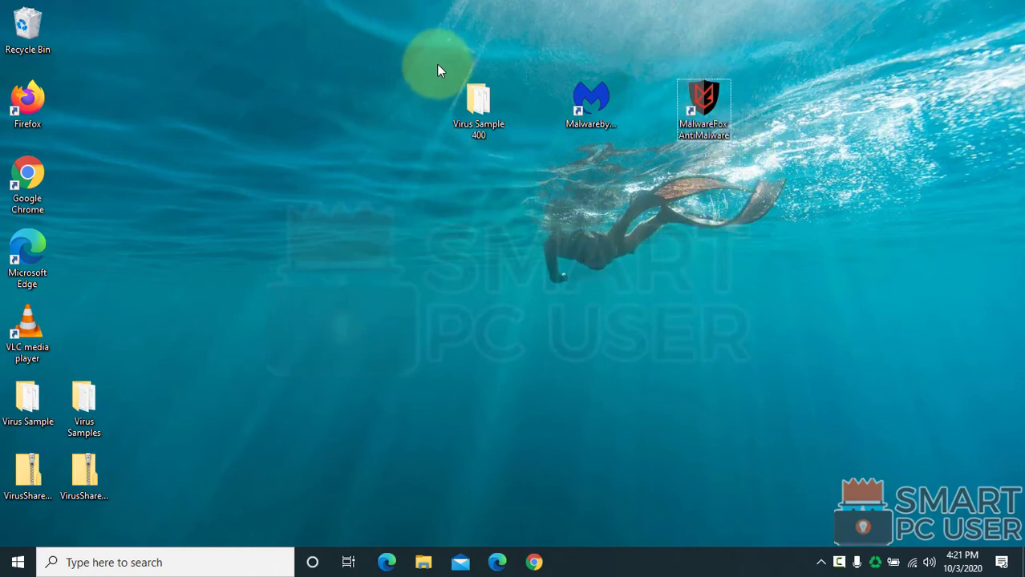
Select all three icons together, then settle on the Virus Sample 400 folder.
left_click_drag(431, 63, 743, 190)
left_click(741, 191)
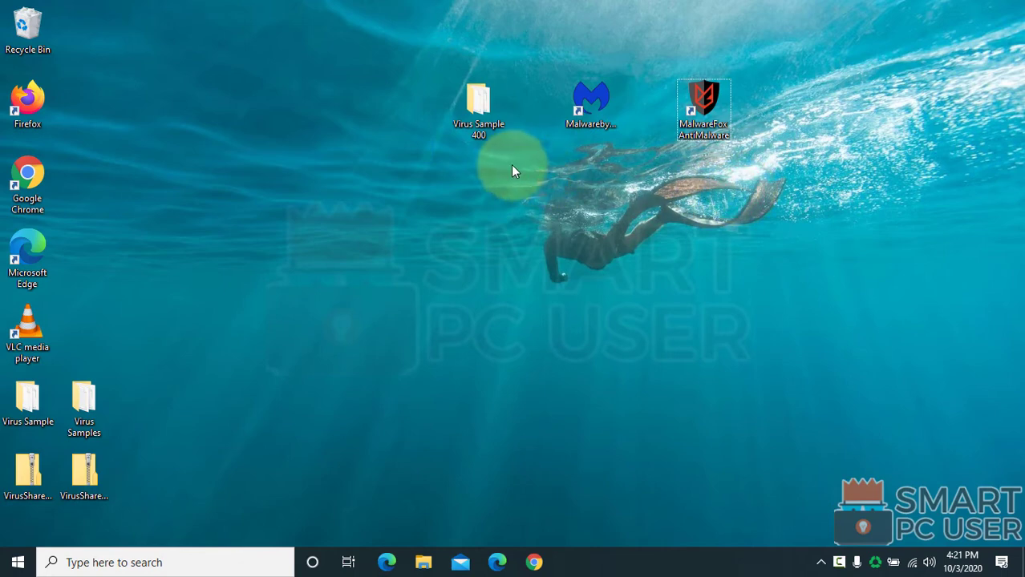
left_click(605, 130)
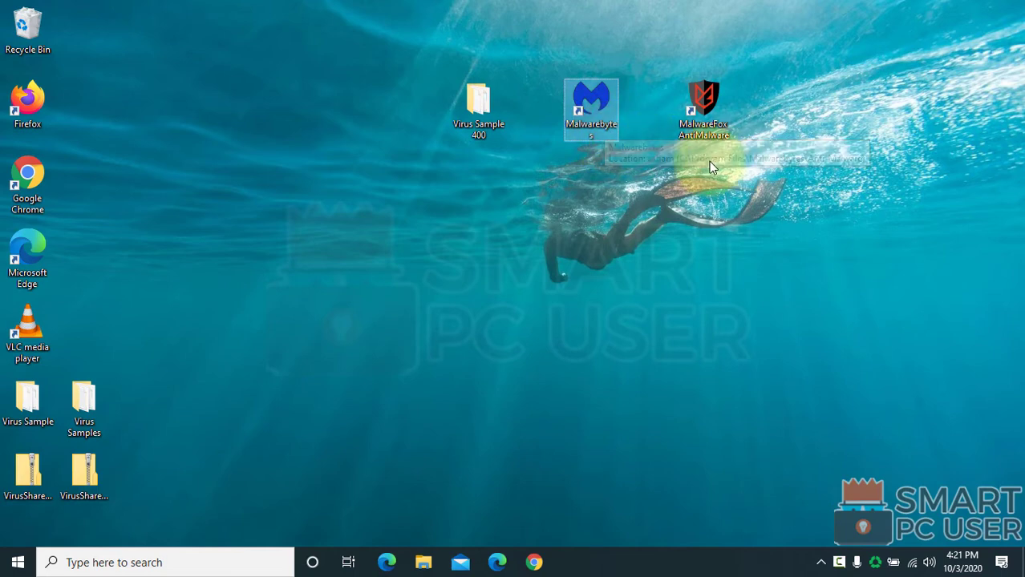
left_click(712, 137)
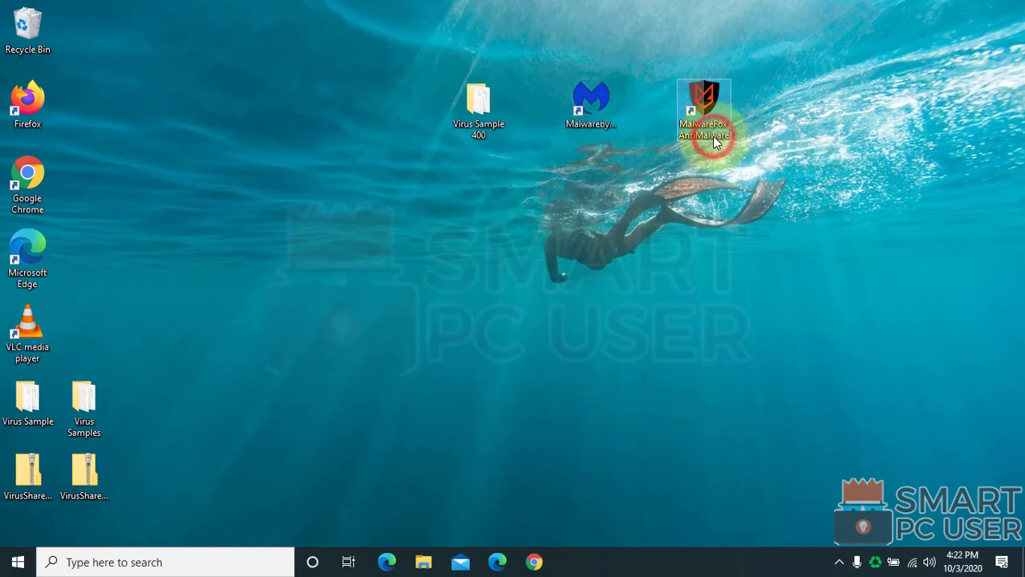
left_click(591, 215)
left_click(481, 135)
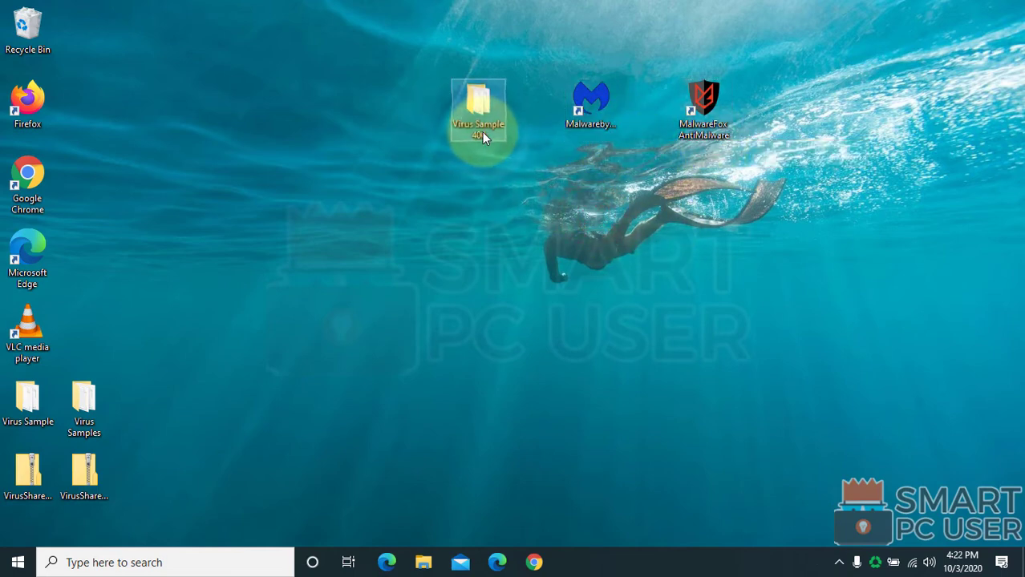
Run 'Scan with Malwarebytes' on the Virus Sample 400 folder from its context menu.
right_click(481, 136)
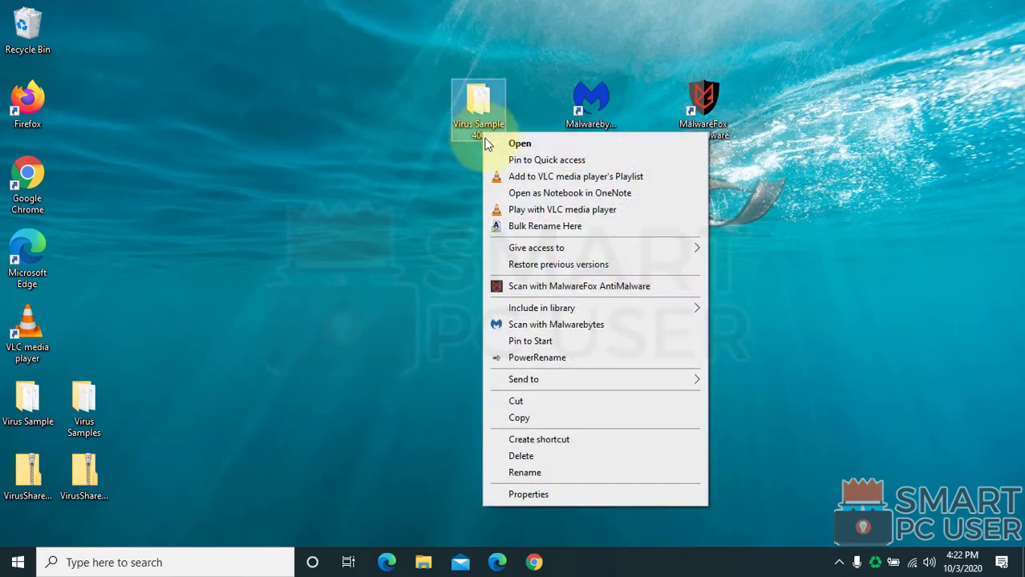
left_click(576, 327)
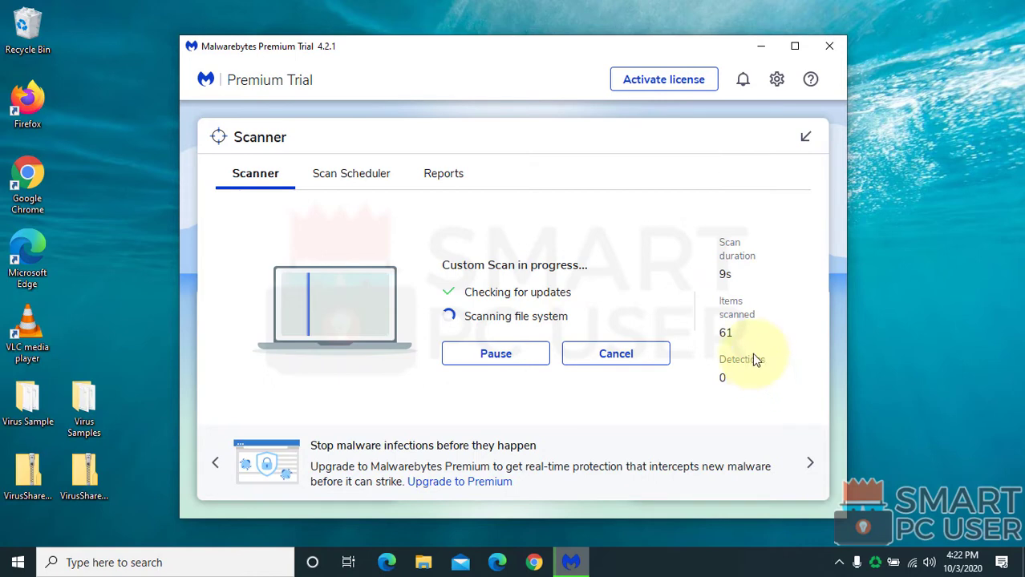
Let the Malwarebytes custom scan reach 111 items and expand the hidden tray icons.
left_click(710, 401)
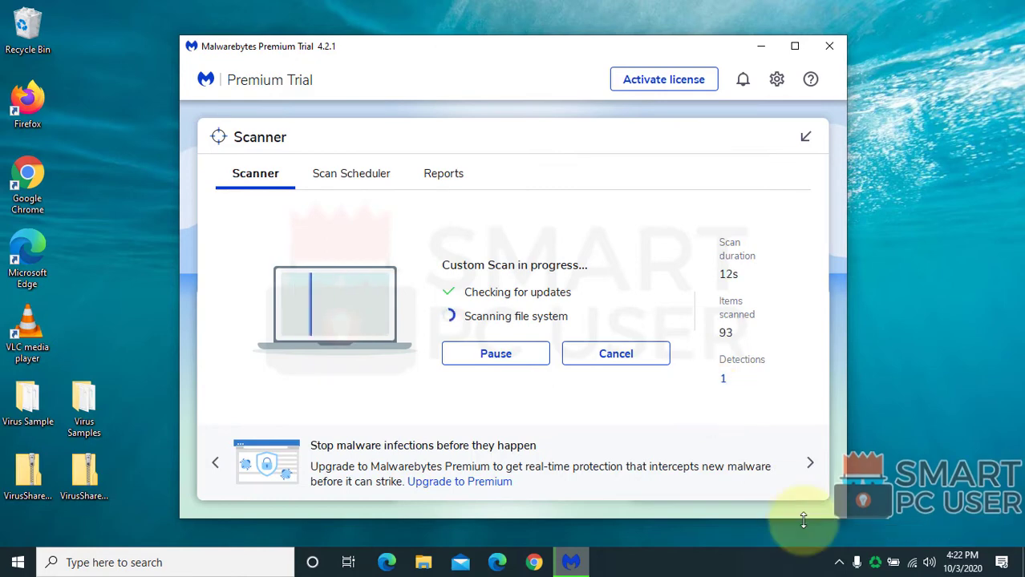
left_click(839, 562)
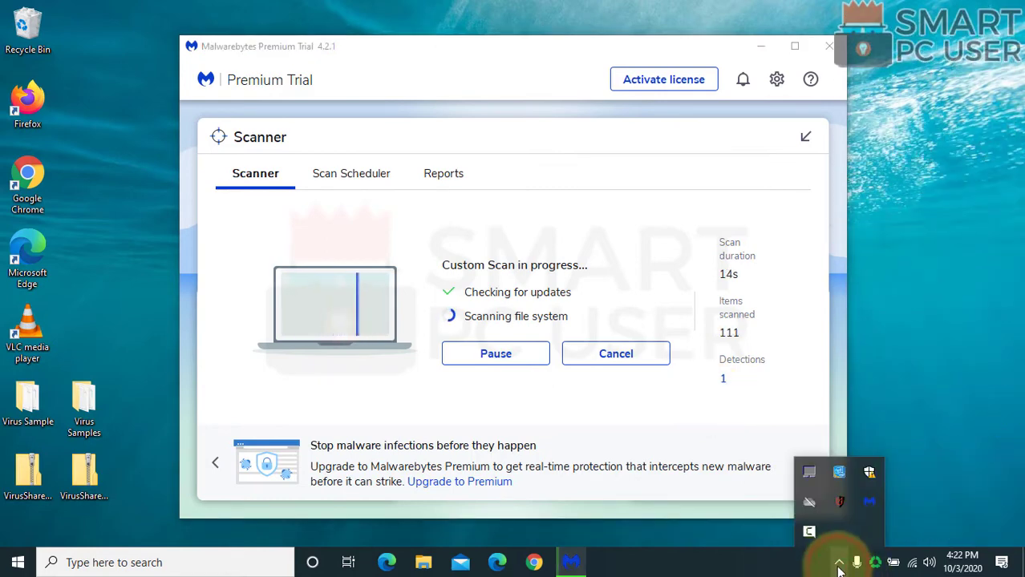
Check the Malwarebytes tray protection options, dismiss them, and await the 299-detection results.
right_click(868, 503)
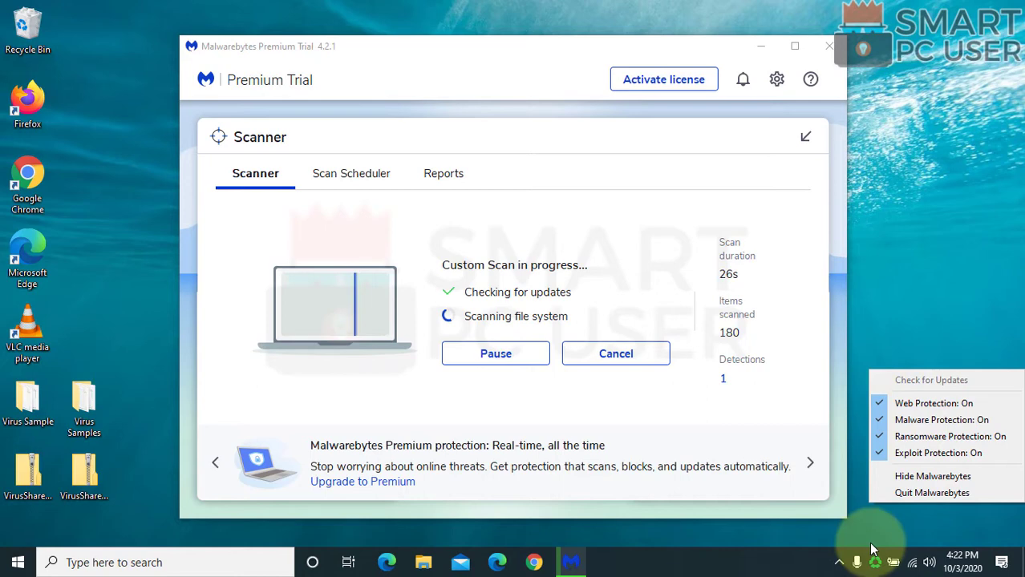
left_click(652, 131)
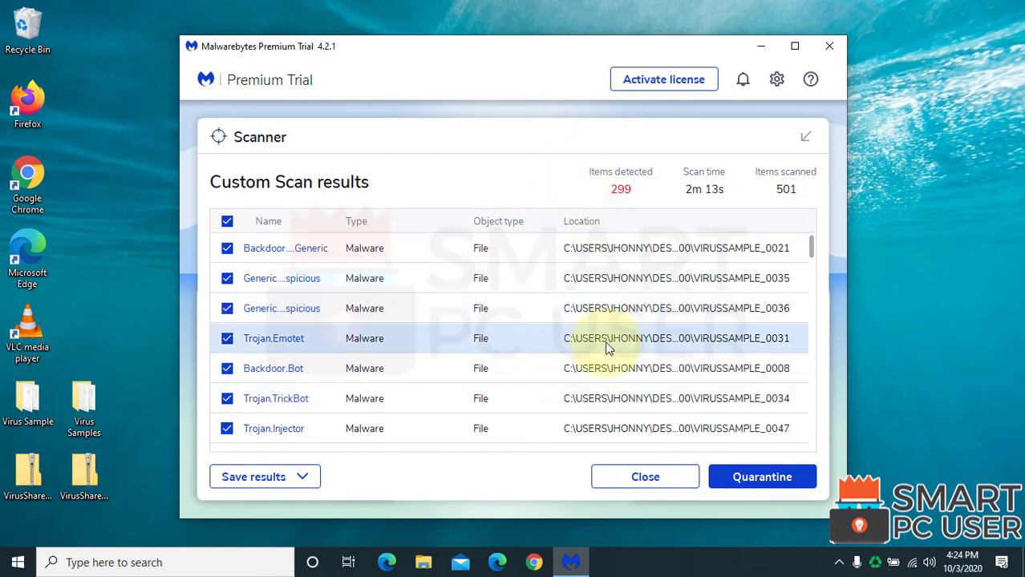
left_click(616, 191)
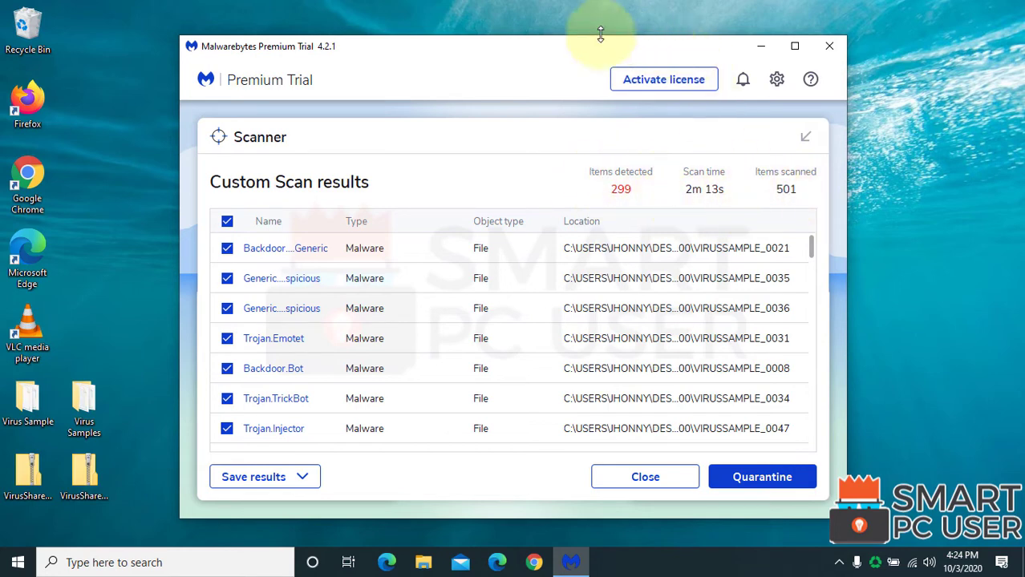
scroll(433, 377, "down", 1)
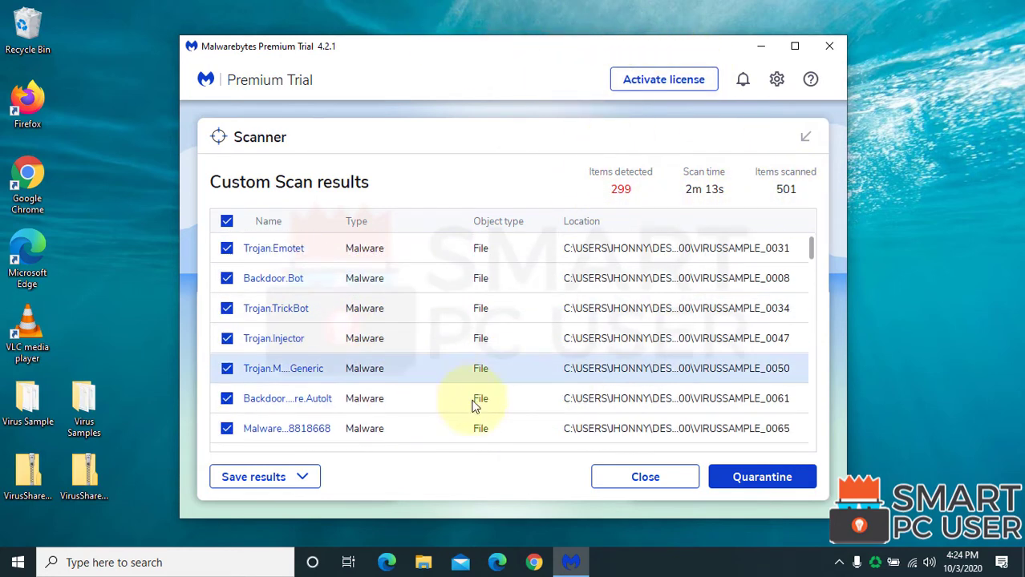
scroll(461, 401, "up", 1)
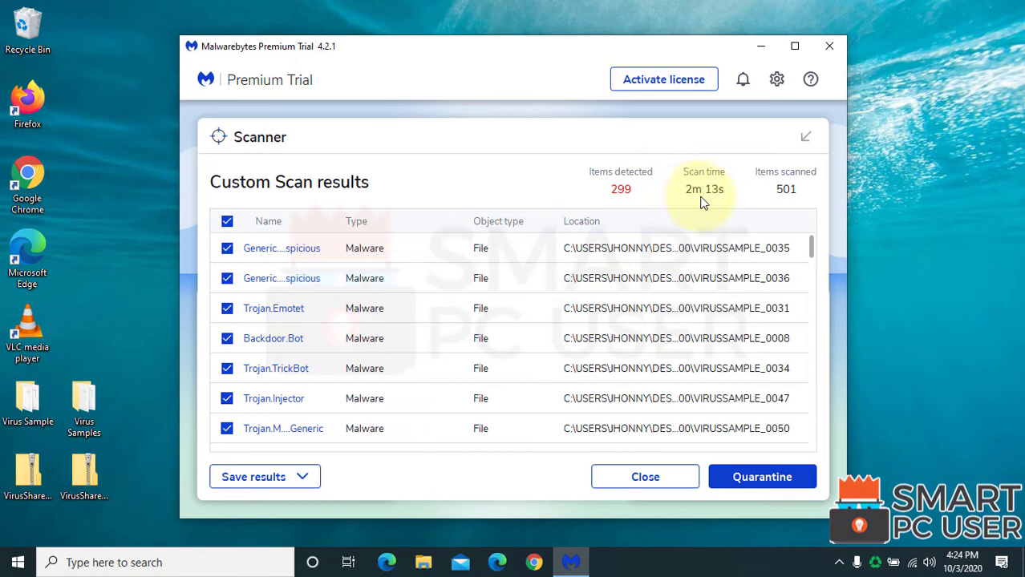
scroll(321, 425, "down", 1)
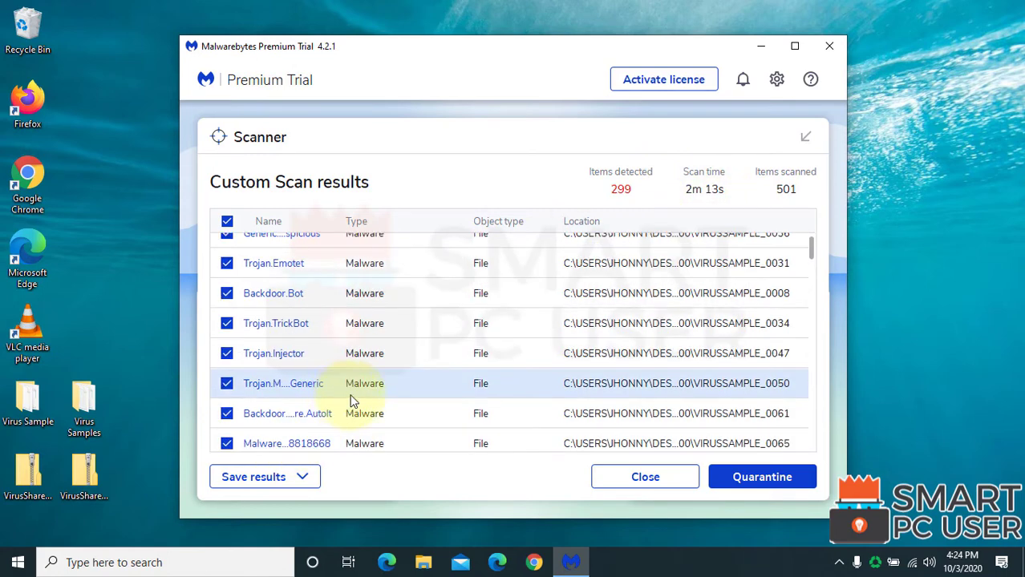
scroll(301, 420, "down", 1)
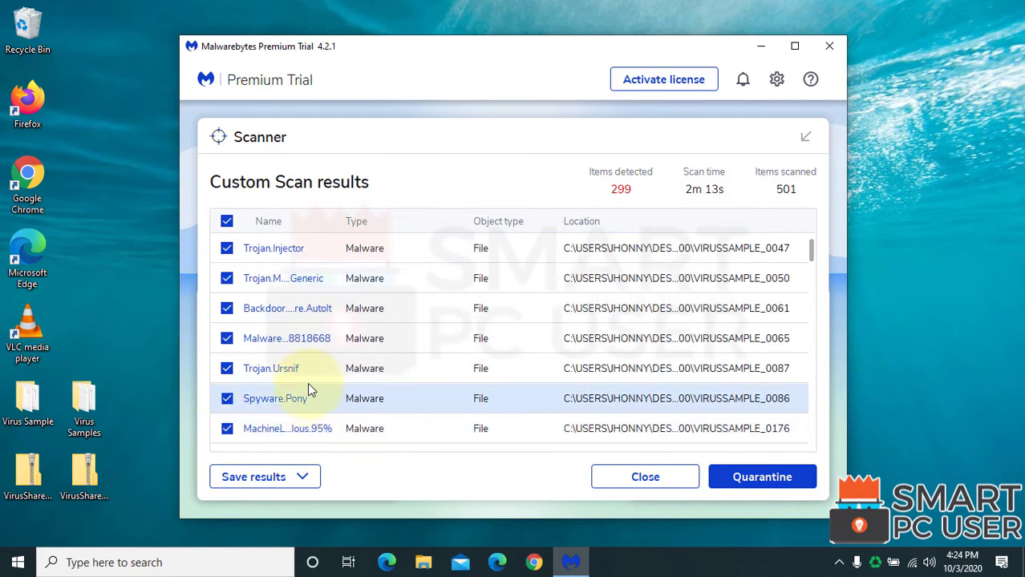
scroll(303, 386, "down", 2)
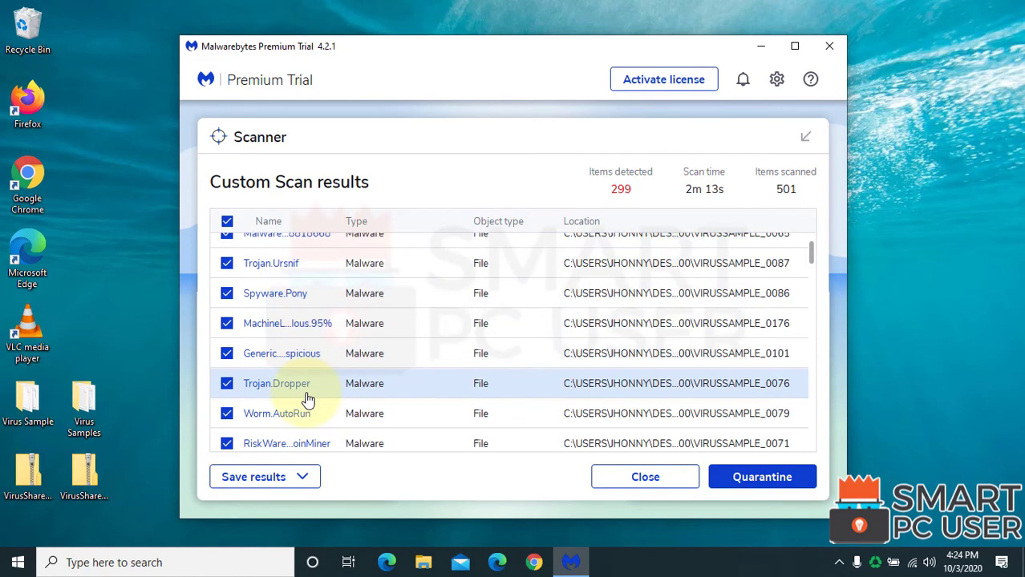
scroll(293, 386, "down", 1)
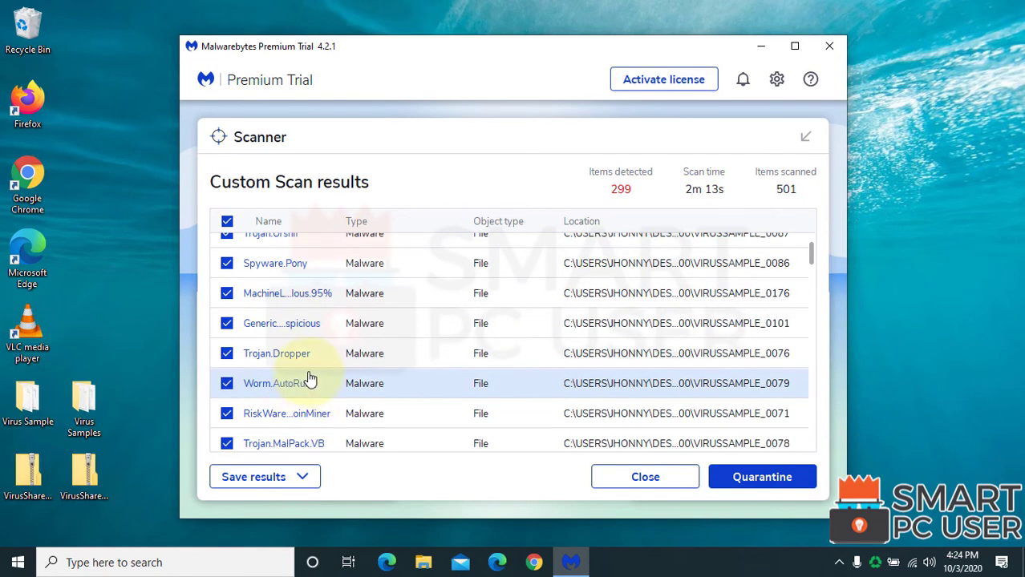
scroll(282, 409, "down", 1)
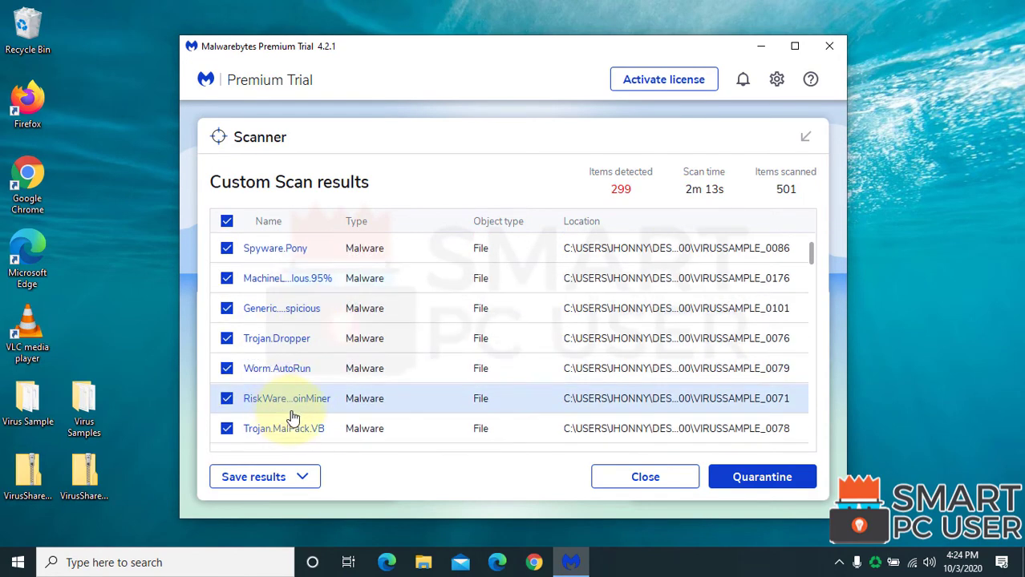
scroll(295, 417, "down", 1)
scroll(280, 389, "down", 2)
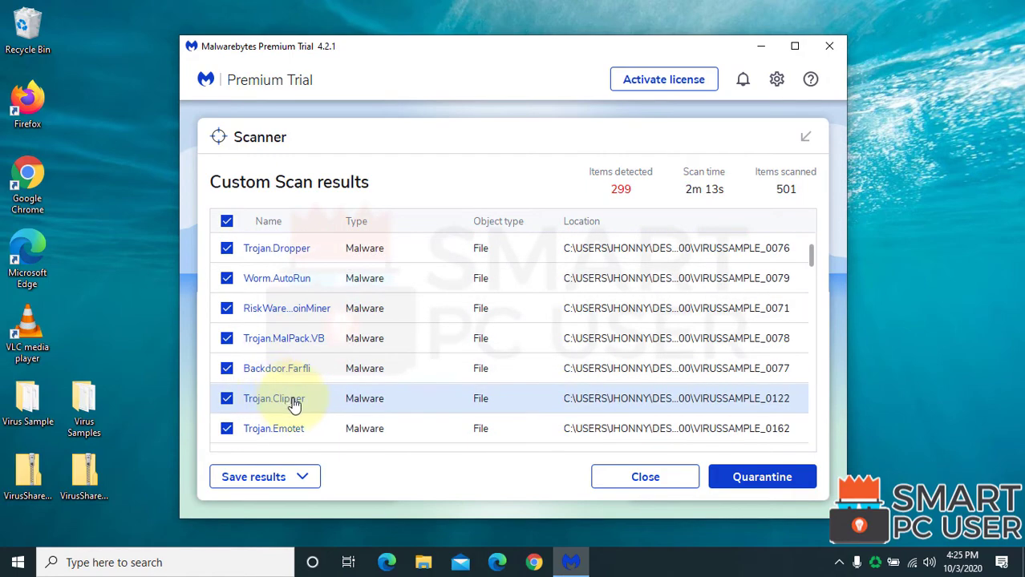
scroll(290, 397, "down", 1)
scroll(296, 399, "down", 2)
scroll(320, 396, "down", 2)
scroll(344, 394, "down", 2)
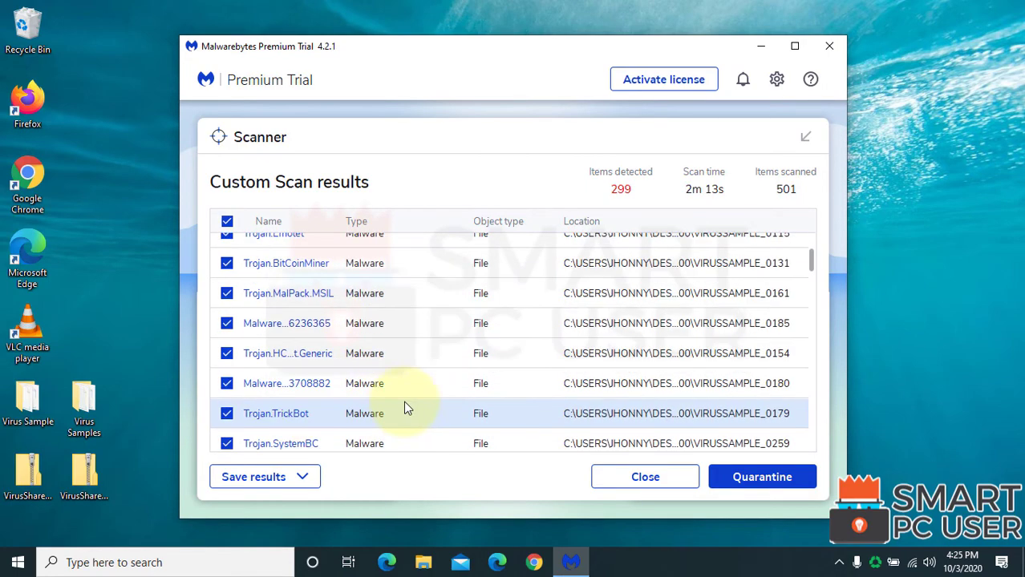
scroll(408, 408, "down", 1)
scroll(571, 391, "down", 1)
scroll(572, 390, "up", 3)
scroll(572, 391, "up", 5)
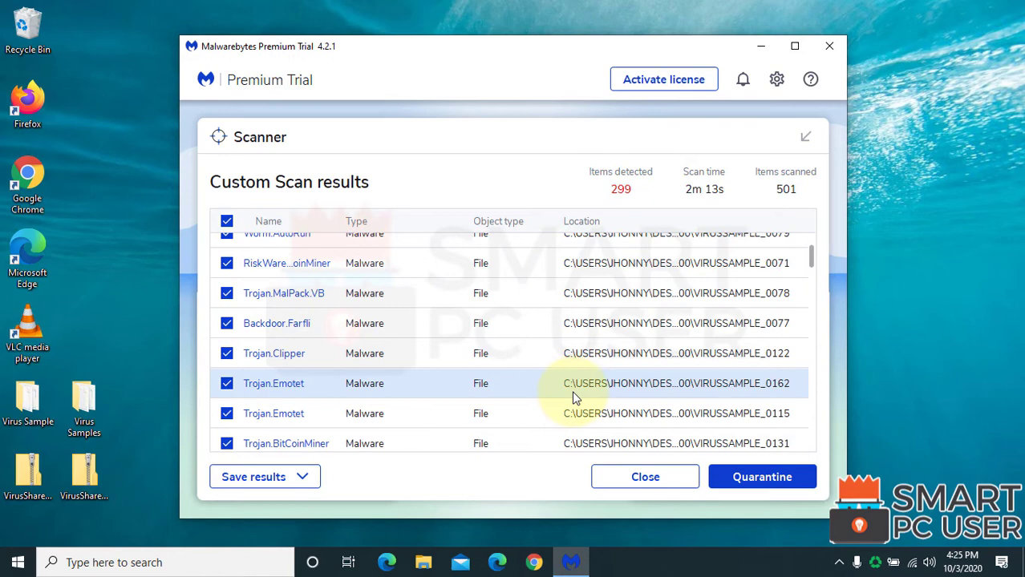
scroll(572, 391, "up", 4)
scroll(452, 382, "up", 2)
scroll(452, 381, "up", 1)
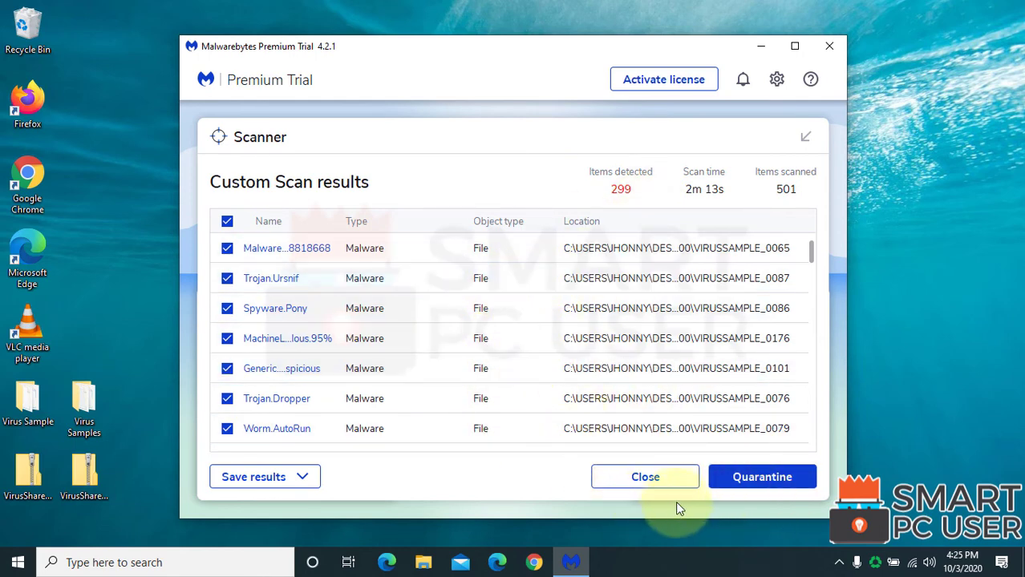
Close the 299 results unquarantined, exit Malwarebytes, and select the Virus Sample 400 folder.
left_click(654, 478)
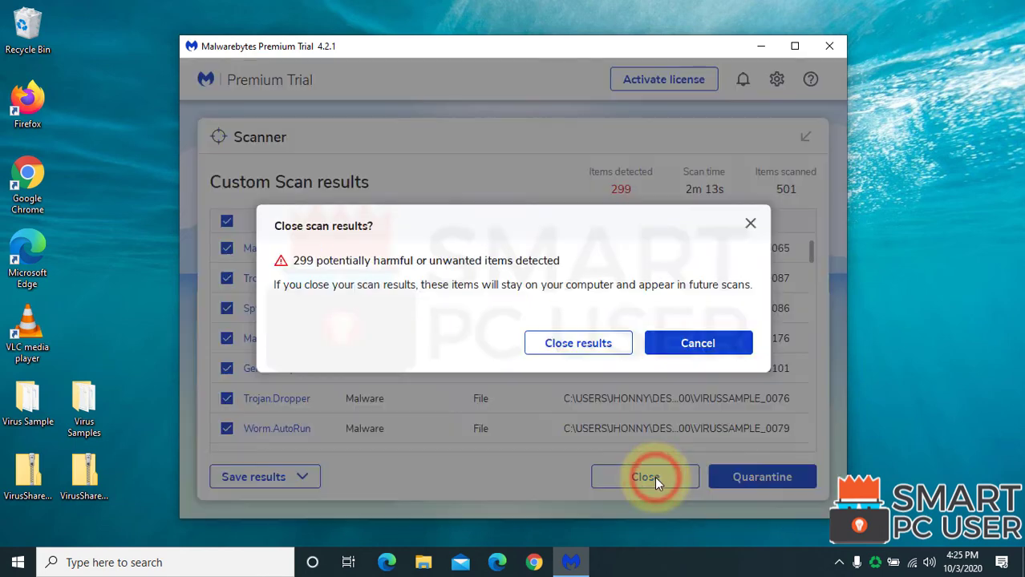
left_click(584, 347)
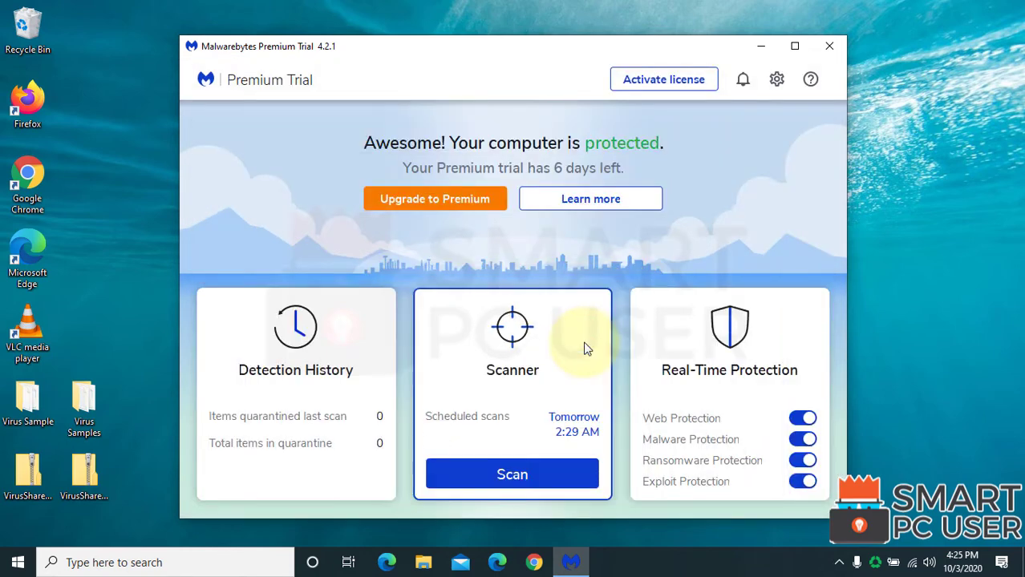
left_click(832, 46)
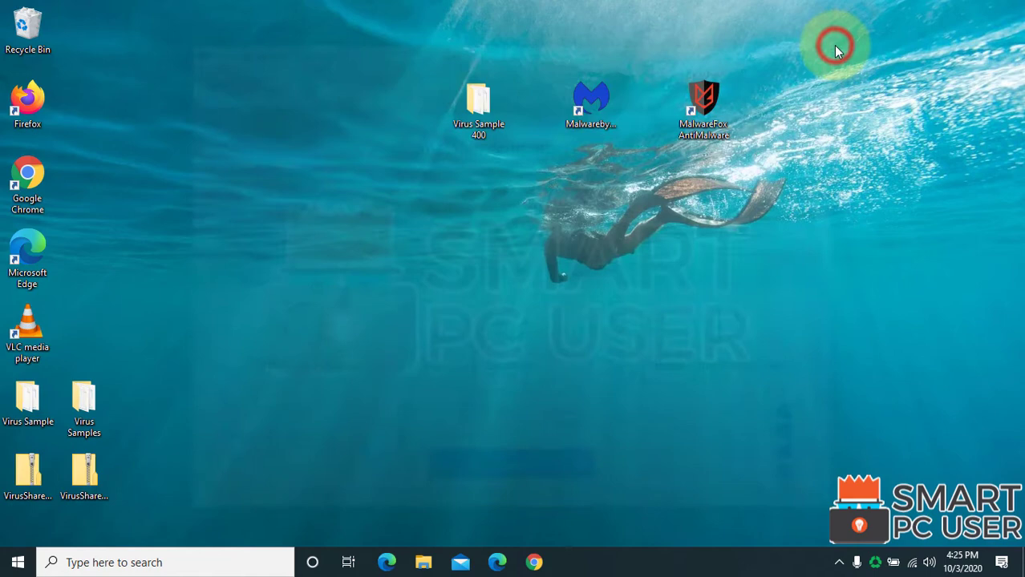
left_click(477, 112)
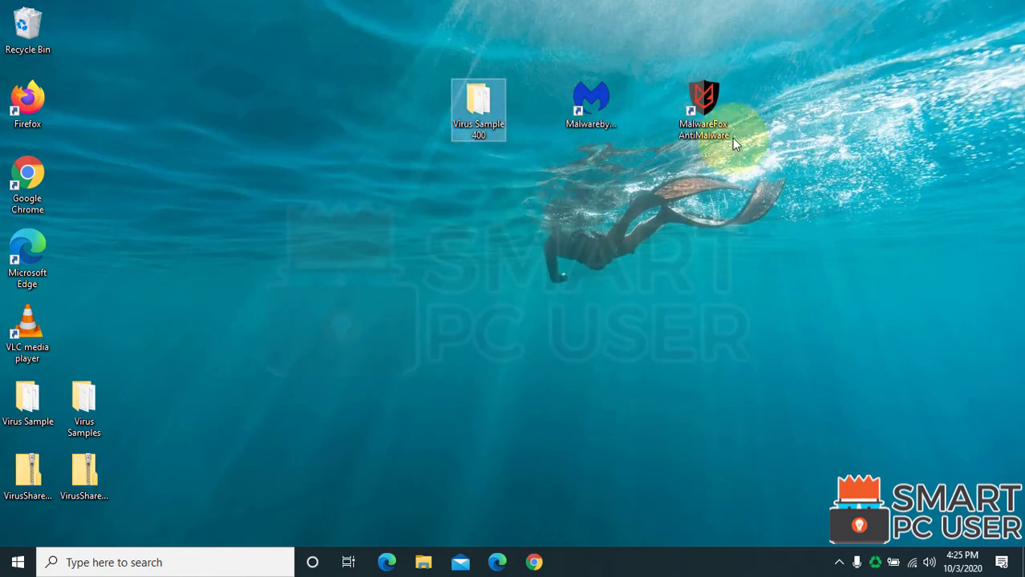
Run 'Scan with MalwareFox AntiMalware' on the Virus Sample 400 folder.
right_click(487, 132)
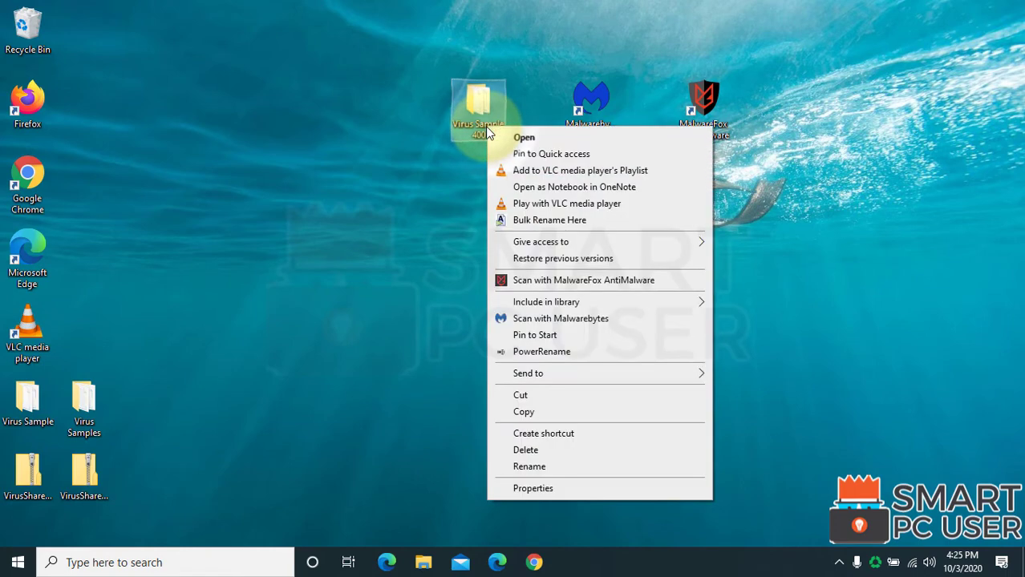
left_click(571, 281)
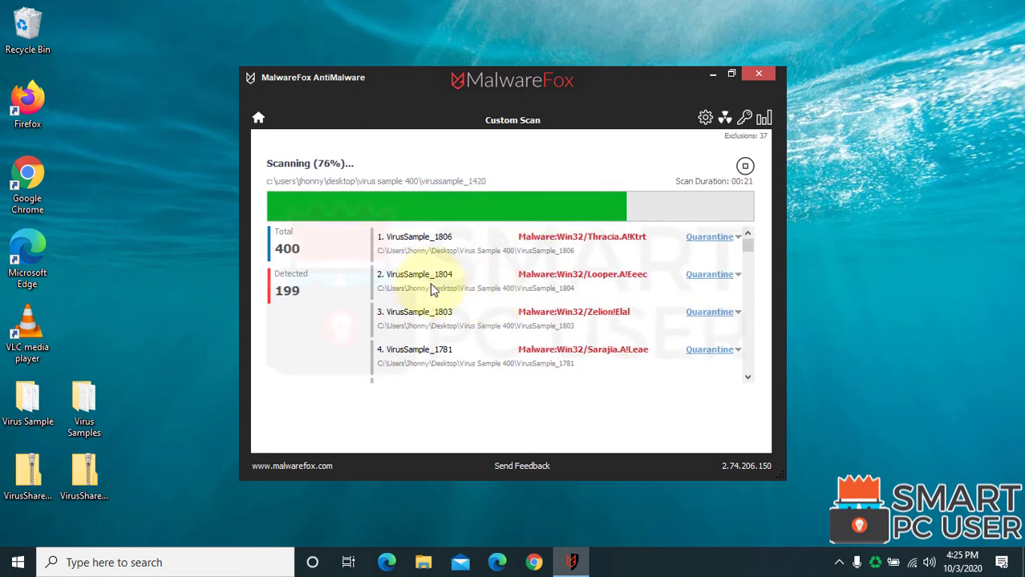
Select the VirusSample_1804 detection and scroll the detections list until the 303-item result.
left_click(540, 286)
scroll(448, 321, "down", 1)
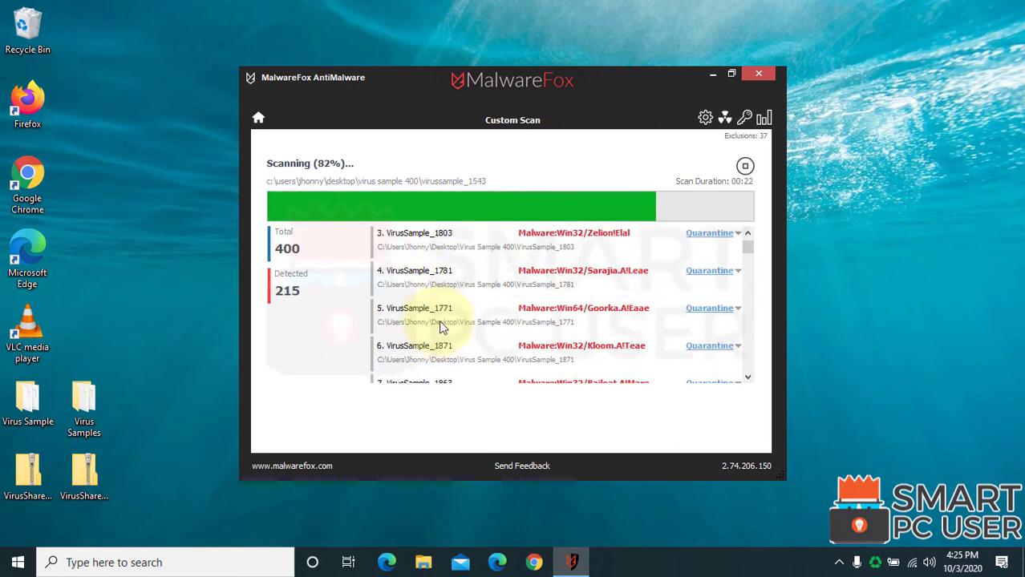
scroll(438, 320, "down", 5)
scroll(488, 335, "down", 2)
scroll(491, 343, "down", 7)
scroll(490, 347, "down", 2)
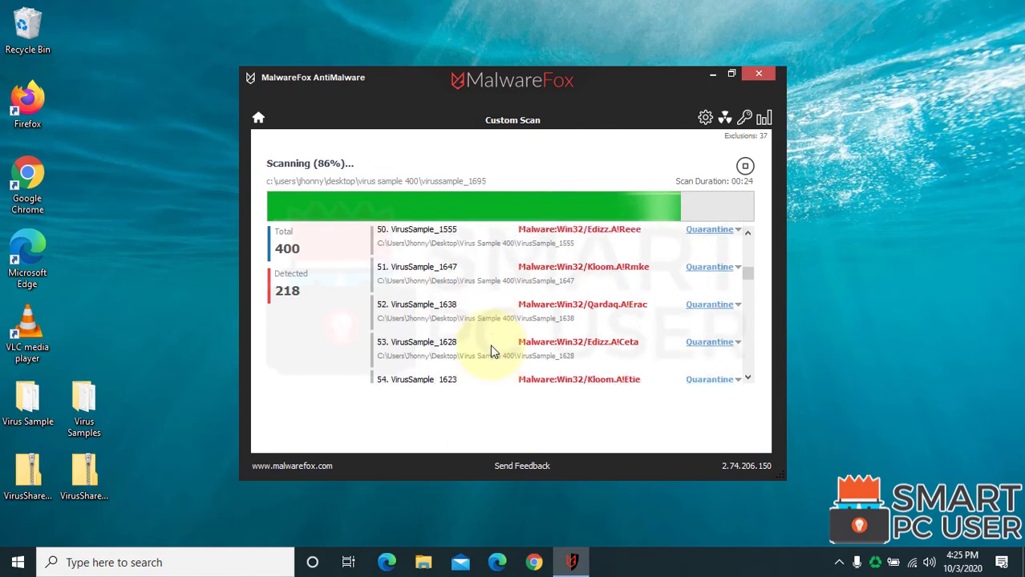
scroll(481, 356, "down", 7)
scroll(469, 364, "down", 15)
scroll(466, 364, "down", 5)
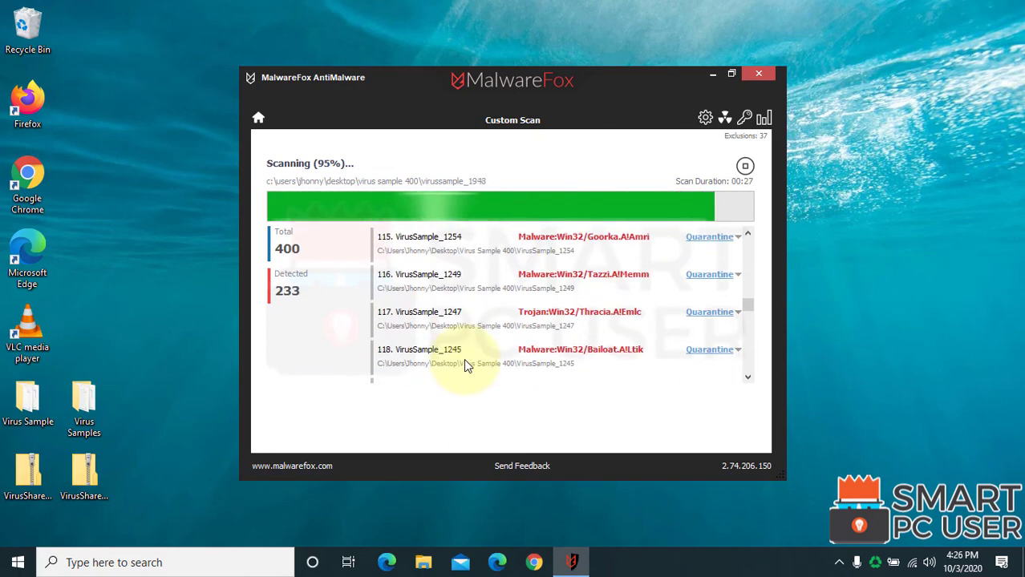
scroll(466, 364, "down", 5)
scroll(466, 365, "down", 2)
scroll(464, 360, "down", 5)
scroll(464, 361, "down", 7)
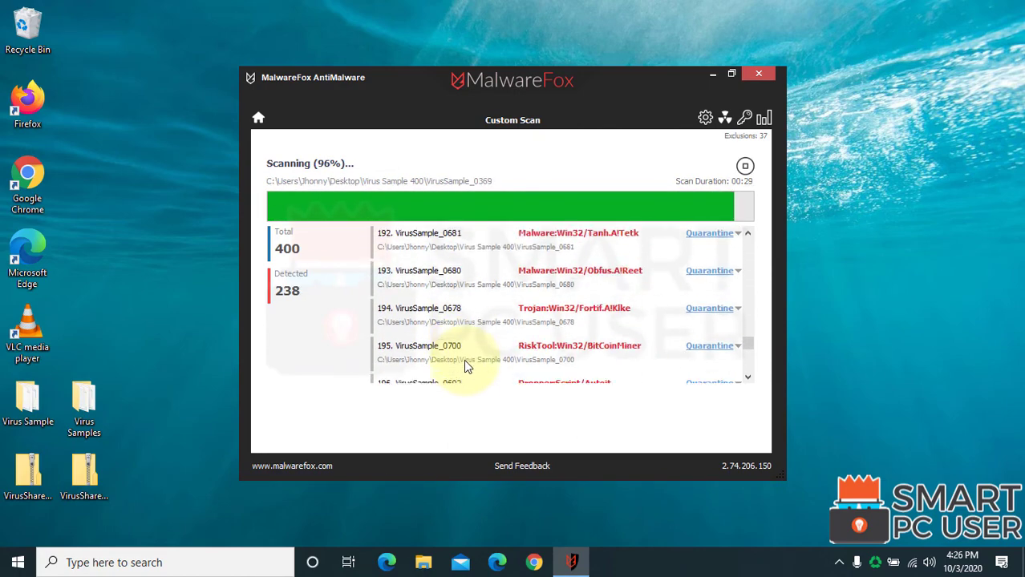
scroll(464, 365, "down", 7)
scroll(465, 367, "down", 8)
scroll(466, 366, "down", 1)
scroll(466, 366, "down", 5)
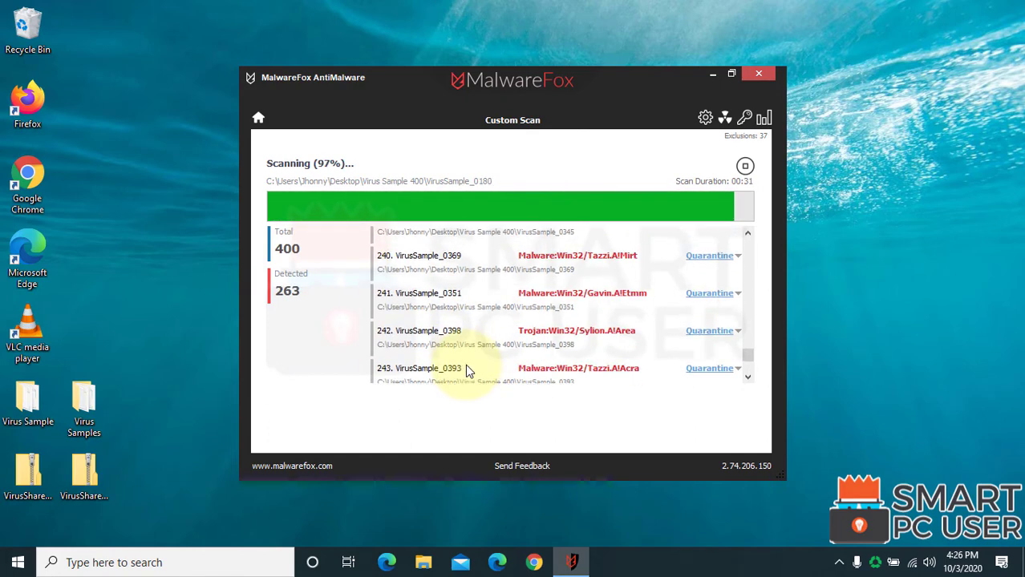
scroll(469, 367, "down", 3)
scroll(473, 369, "down", 3)
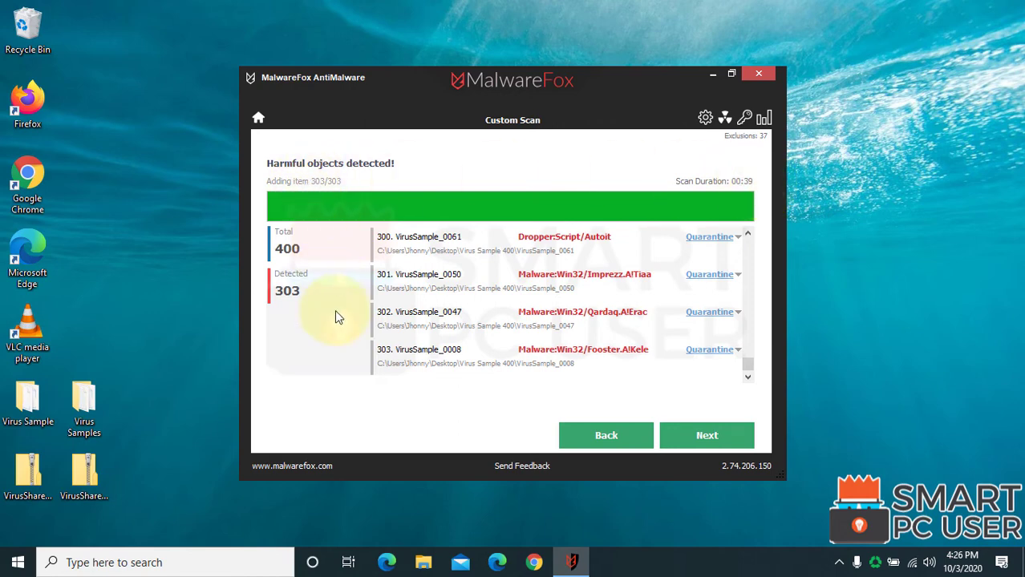
scroll(393, 337, "up", 2)
scroll(377, 321, "down", 2)
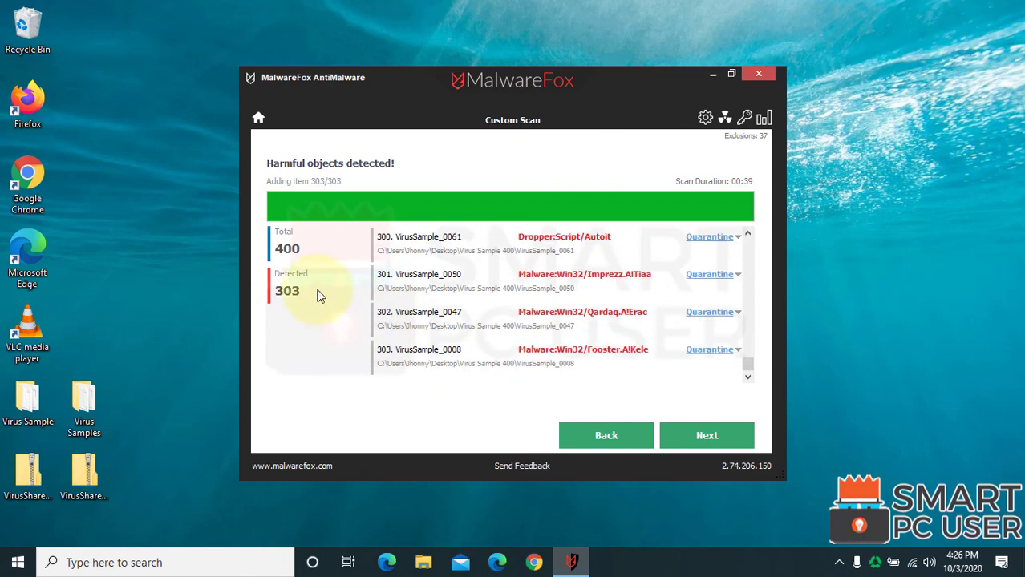
left_click(277, 232)
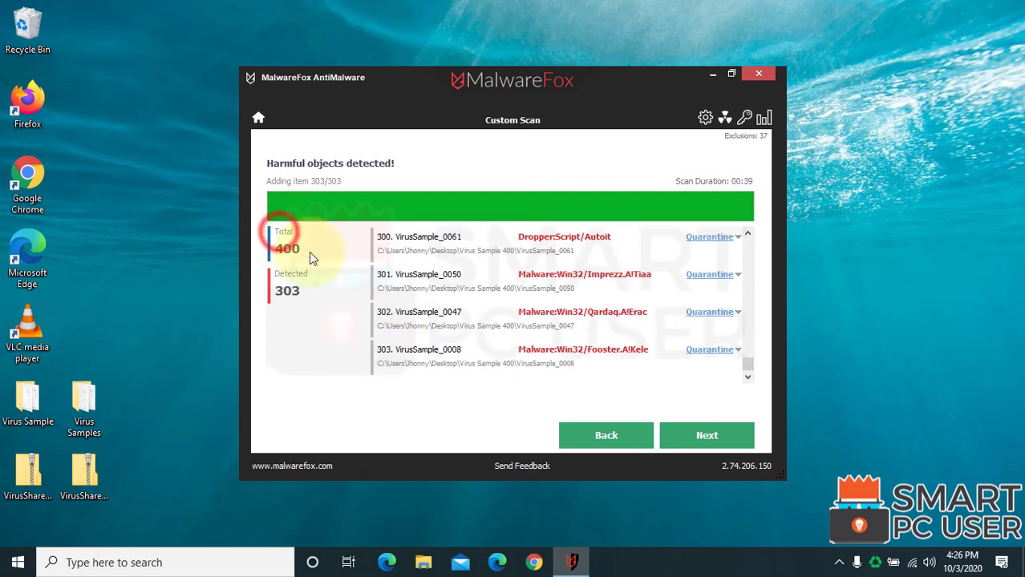
left_click(544, 353)
left_click(537, 242)
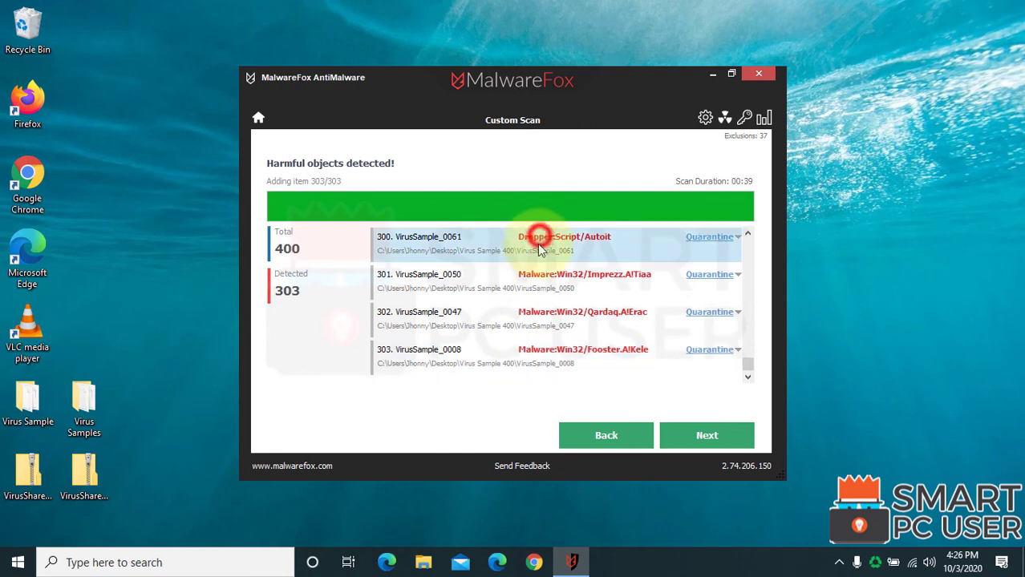
scroll(553, 316, "up", 2)
scroll(552, 316, "up", 1)
left_click(550, 275)
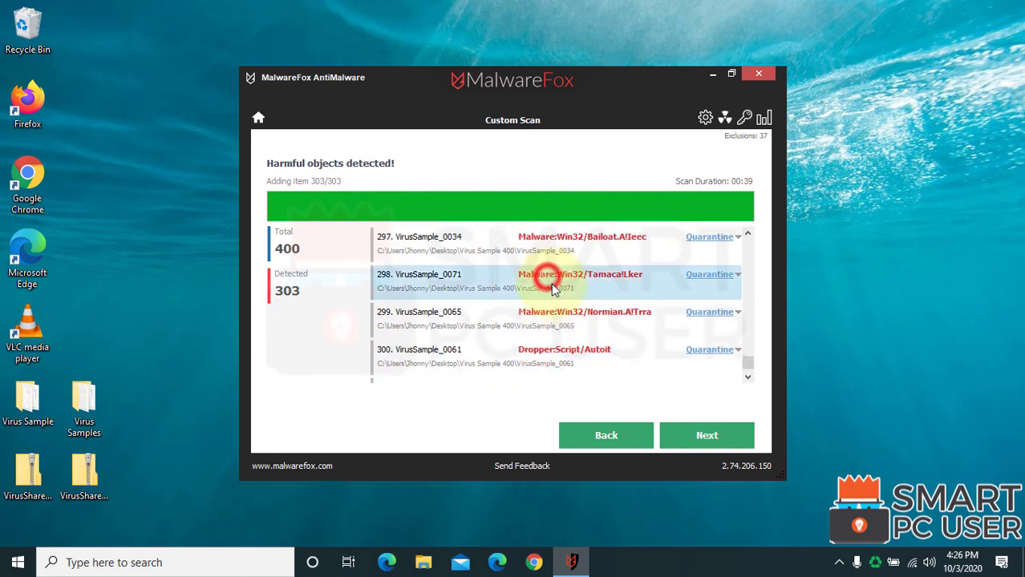
scroll(574, 315, "up", 3)
scroll(574, 319, "up", 8)
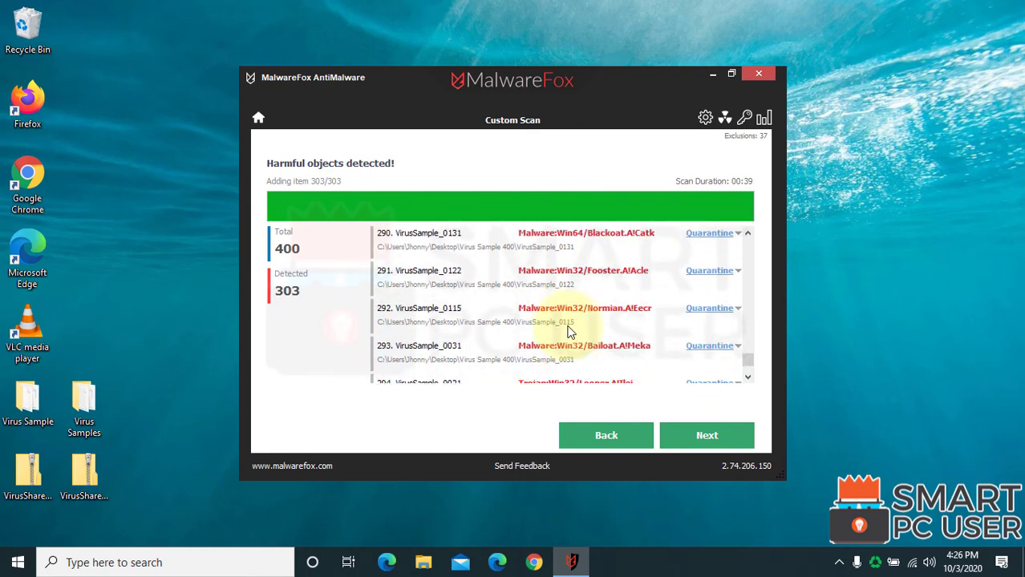
scroll(569, 329, "up", 4)
scroll(569, 332, "up", 3)
scroll(569, 330, "up", 4)
scroll(569, 330, "up", 10)
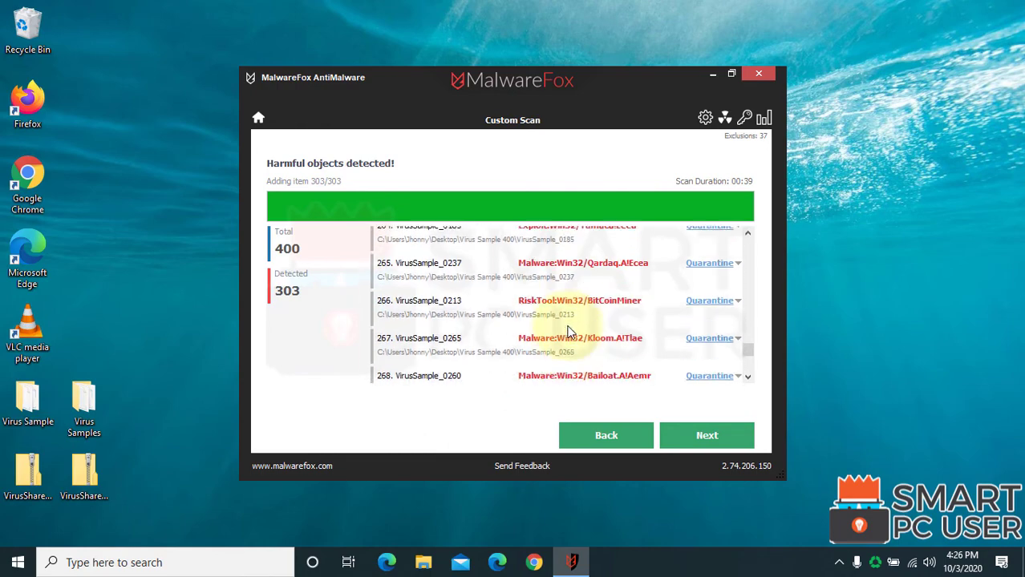
scroll(568, 330, "up", 10)
scroll(568, 330, "up", 3)
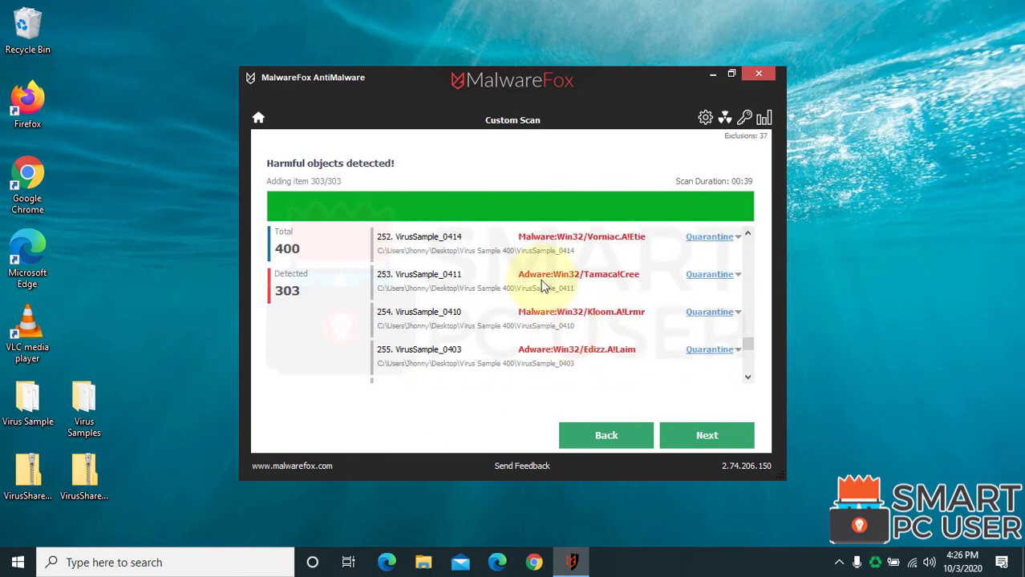
scroll(542, 284, "up", 2)
scroll(541, 284, "up", 3)
scroll(541, 284, "up", 5)
scroll(542, 288, "up", 5)
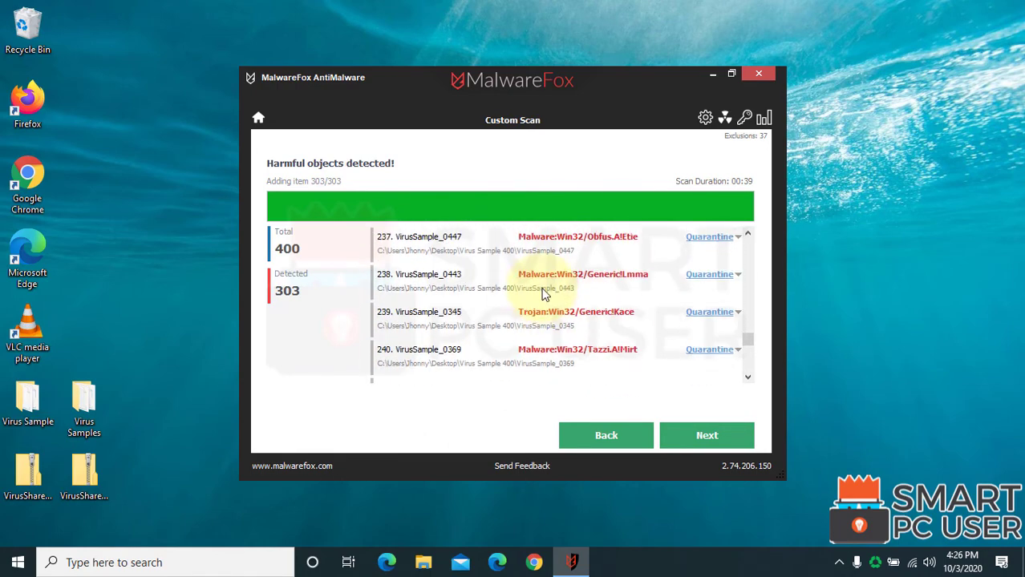
scroll(549, 311, "up", 1)
scroll(553, 313, "up", 3)
scroll(553, 312, "up", 4)
scroll(553, 312, "up", 3)
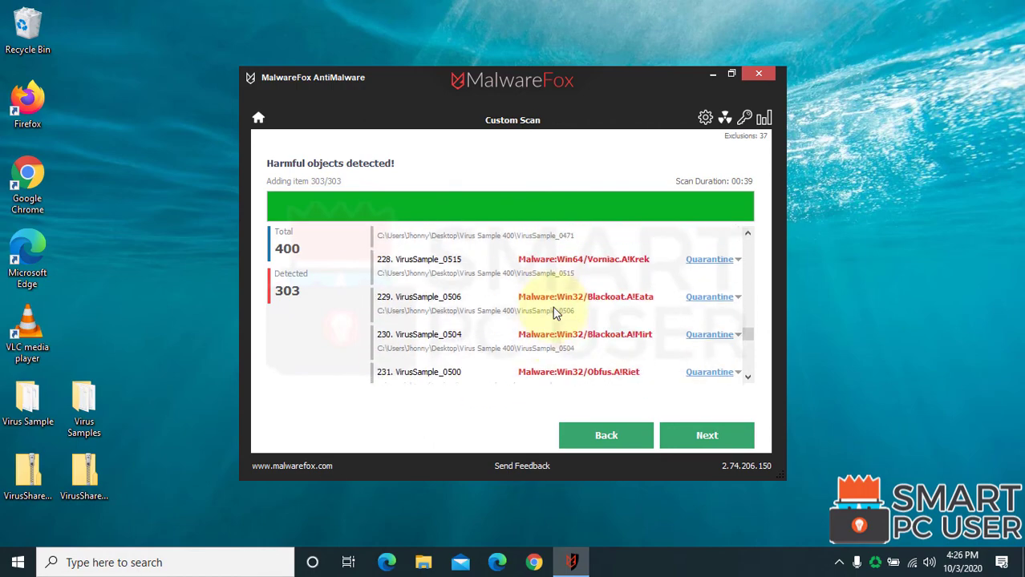
scroll(529, 273, "up", 5)
scroll(565, 286, "up", 3)
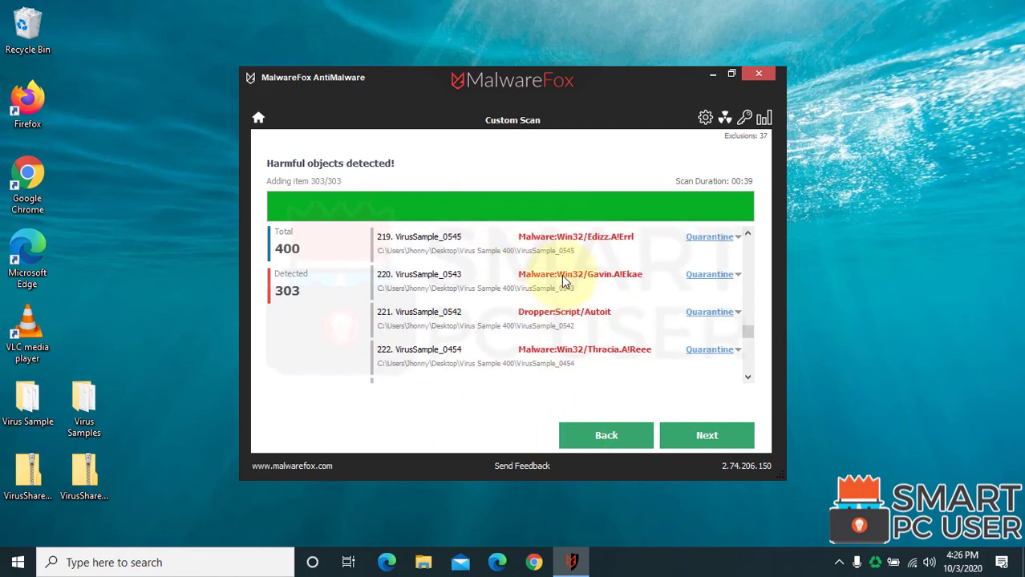
scroll(549, 291, "up", 2)
scroll(521, 308, "up", 2)
scroll(517, 316, "up", 2)
scroll(517, 317, "up", 3)
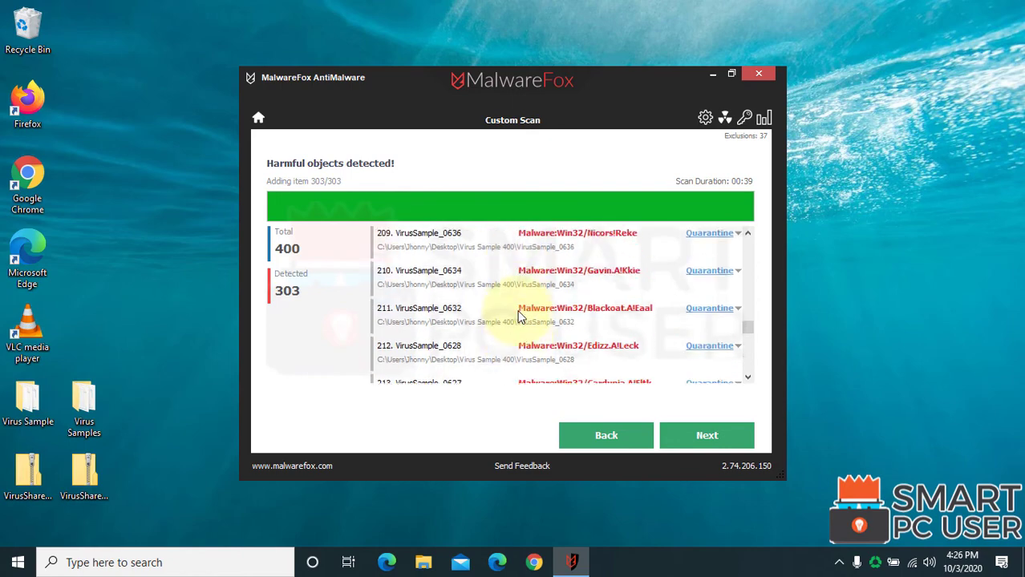
scroll(513, 315, "up", 5)
scroll(515, 324, "up", 1)
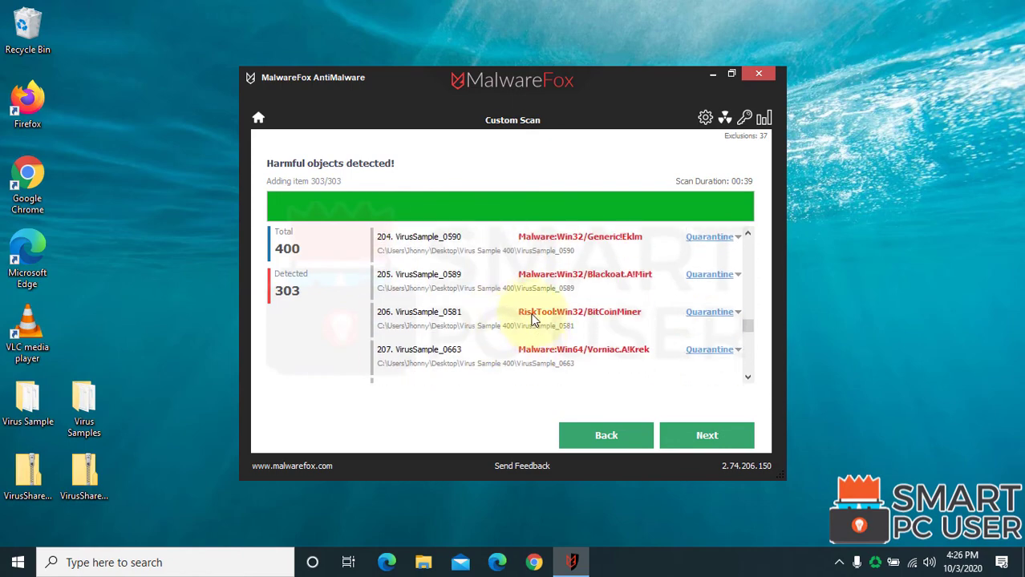
left_click(538, 325)
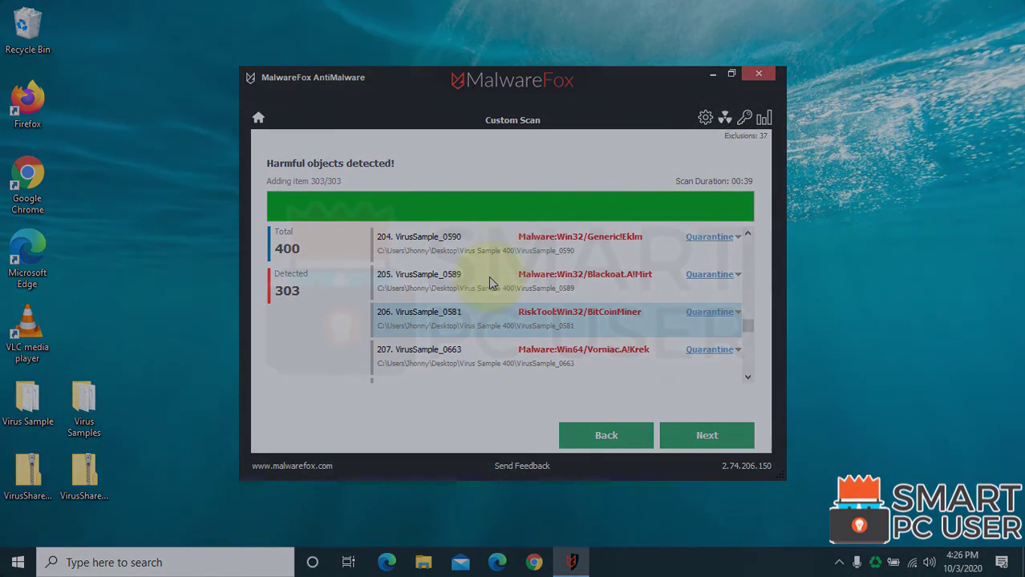